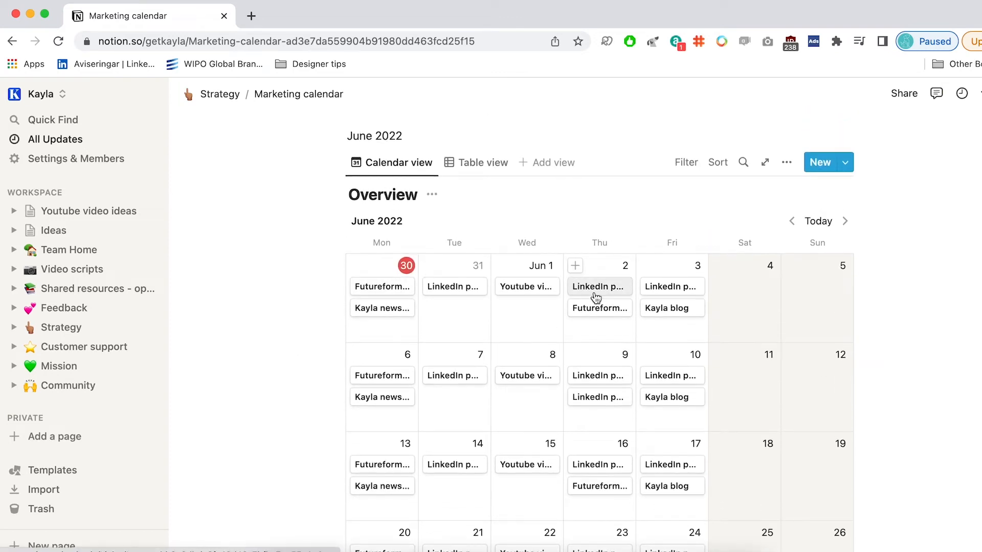
- Add a new table view to the Overview database of the marketing calendar
scroll(928, 347, "down", 2)
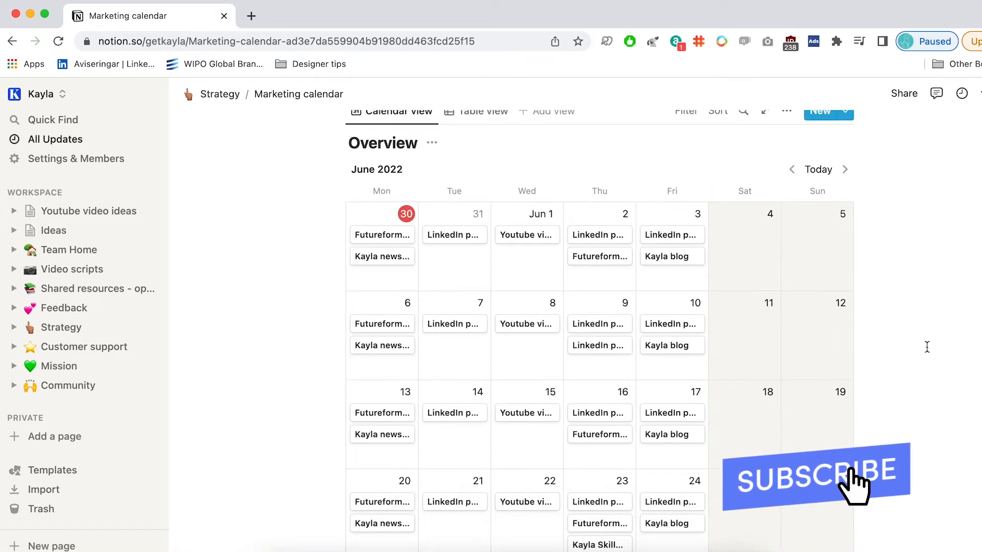
scroll(844, 335, "up", 3)
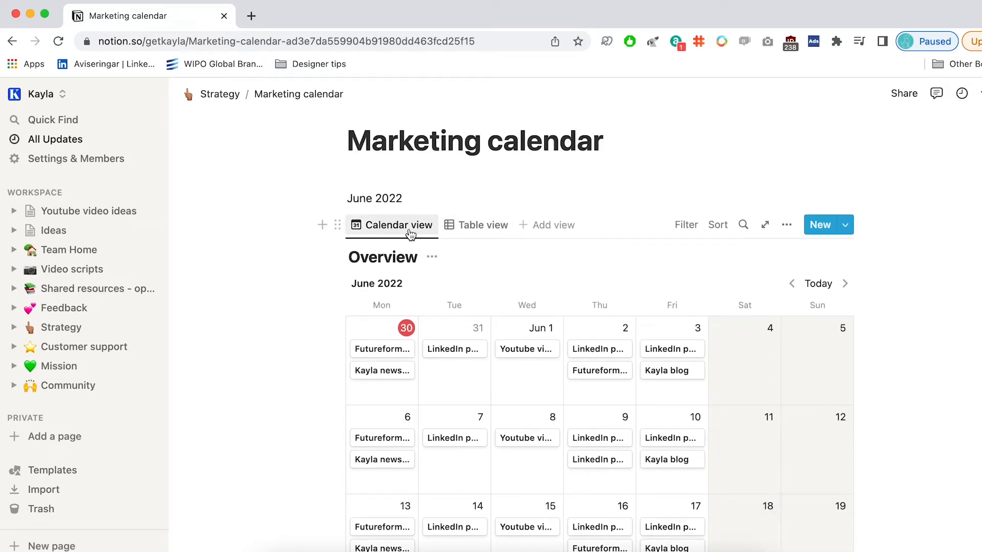
left_click(547, 229)
scroll(752, 409, "down", 1)
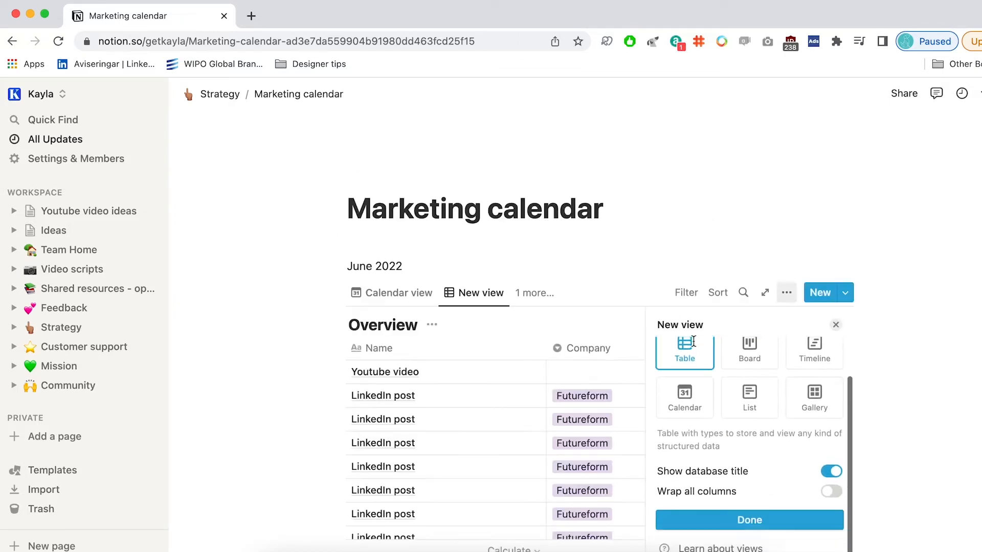
left_click(837, 327)
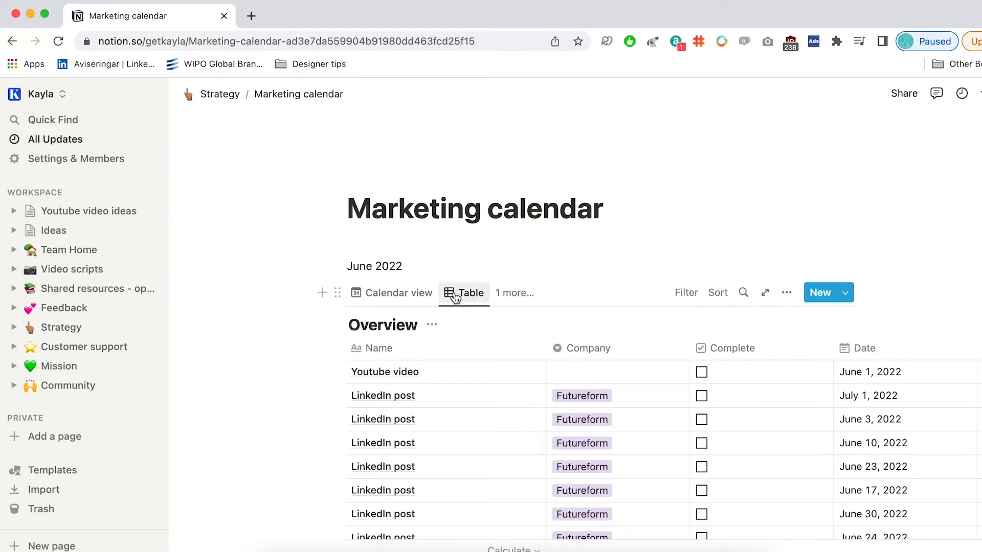
- Look through the entries in the new table view and check which properties it can be sorted by
scroll(464, 297, "down", 3)
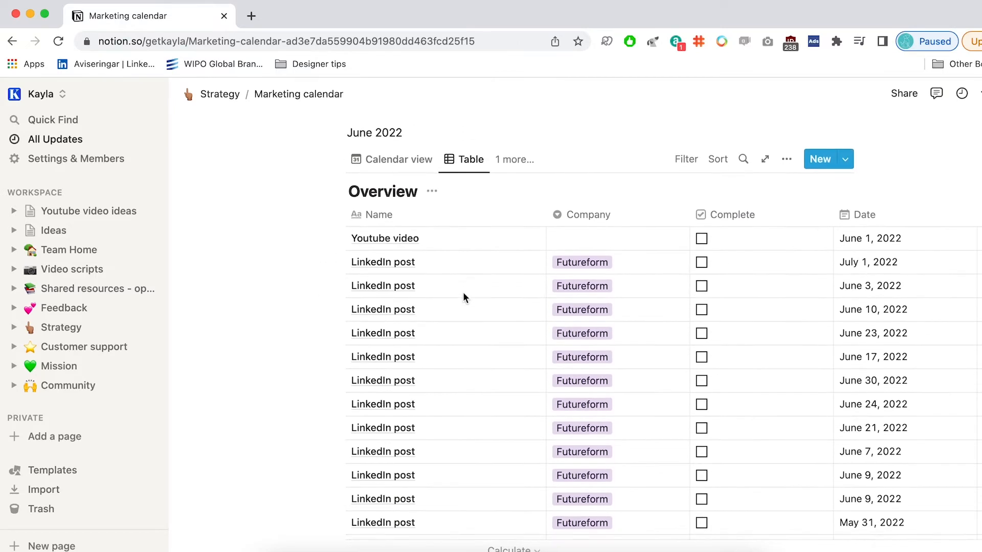
scroll(464, 297, "down", 8)
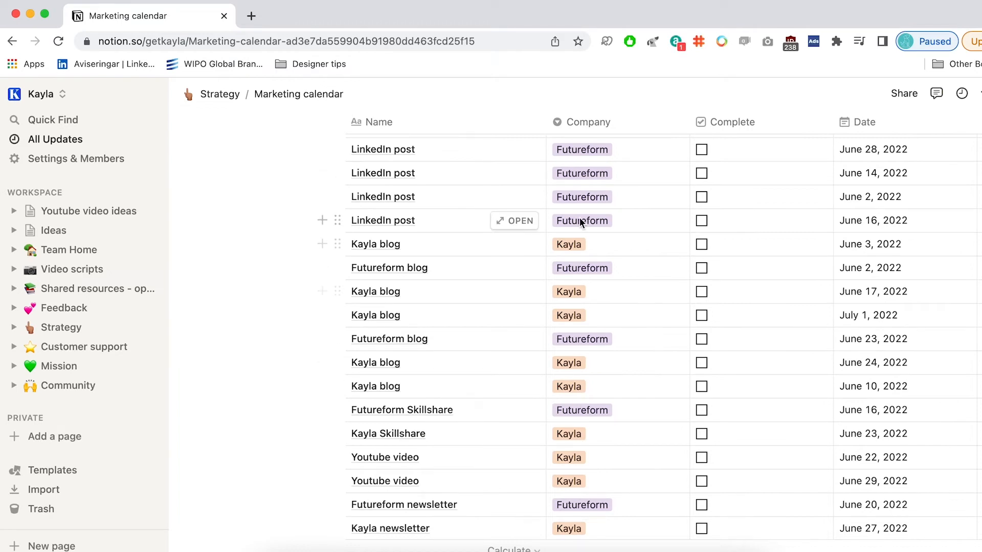
scroll(580, 222, "up", 10)
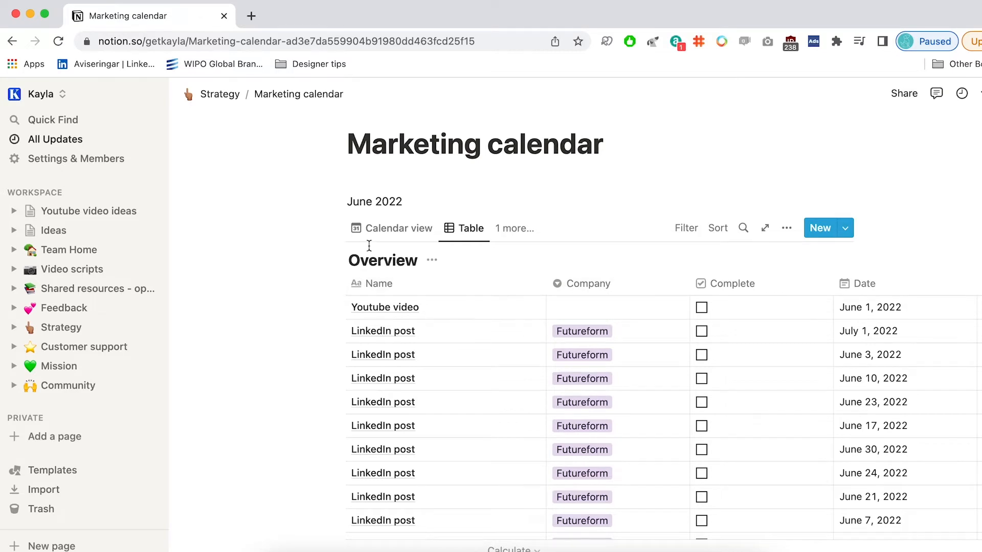
left_click(719, 229)
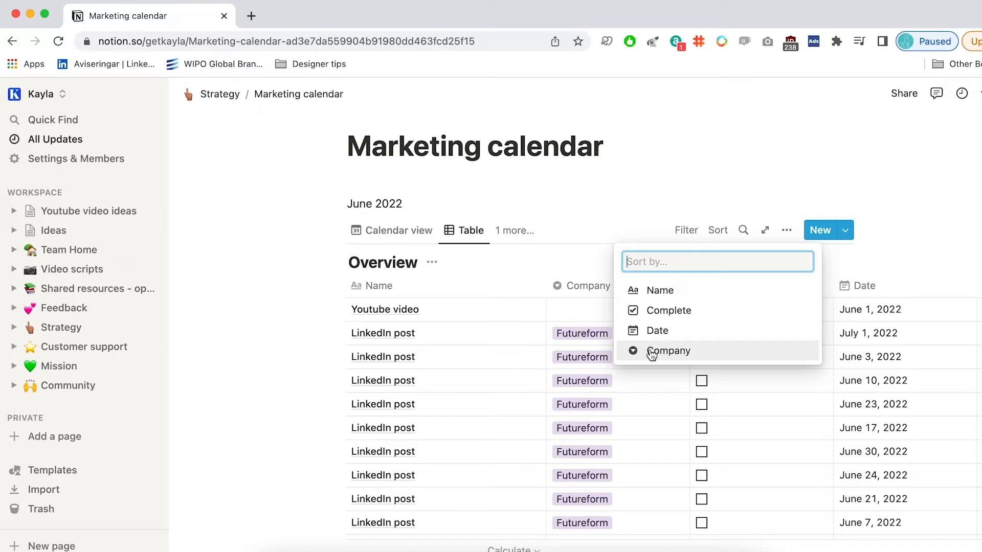
left_click(294, 267)
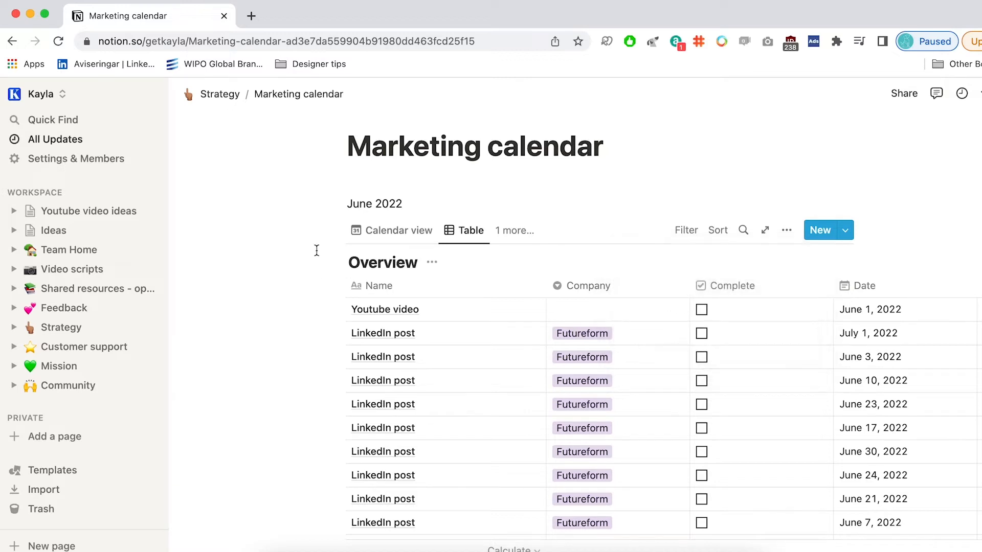
- Switch back to the calendar view, add a new property to the May 30 Futureform newsletter entry, and try the Select type for it
left_click(392, 230)
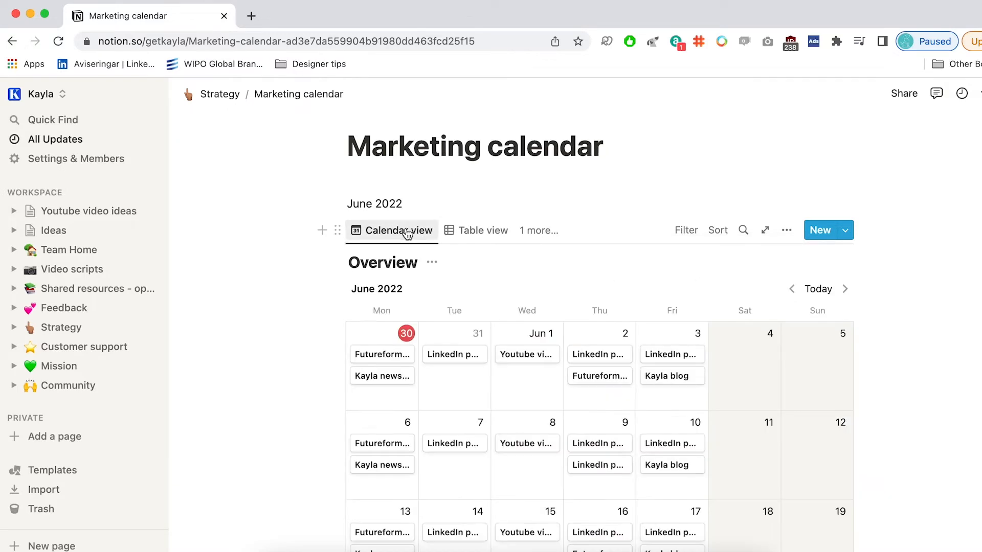
left_click(369, 358)
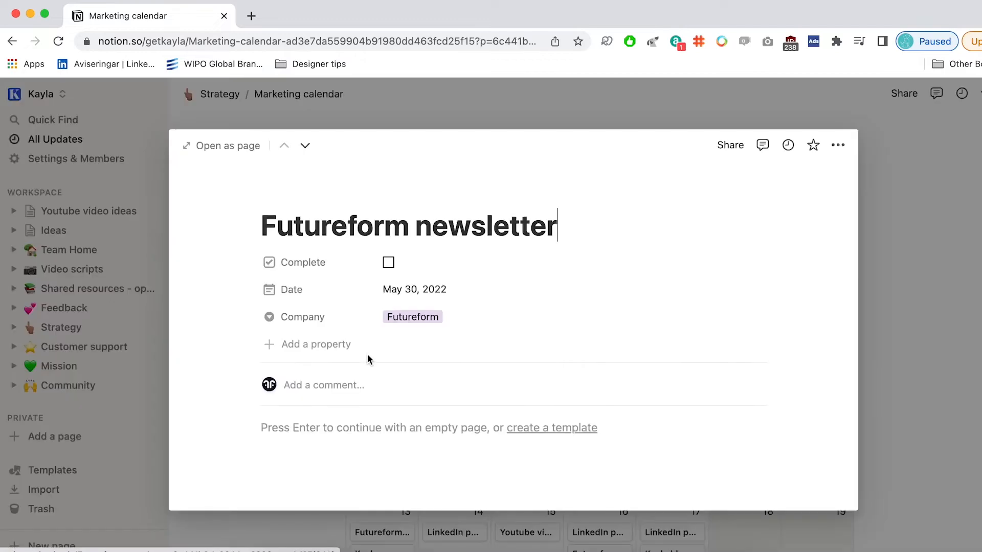
left_click(325, 350)
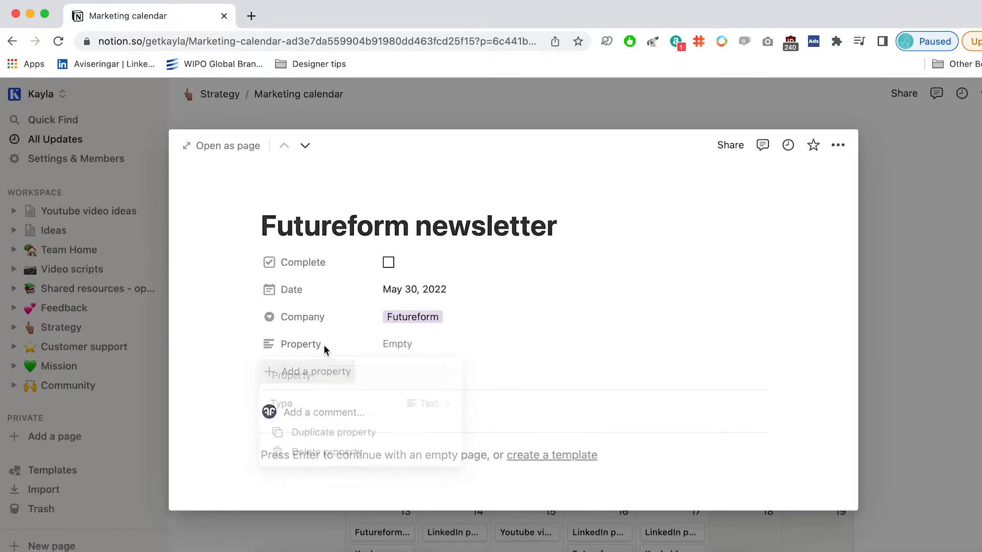
left_click(322, 413)
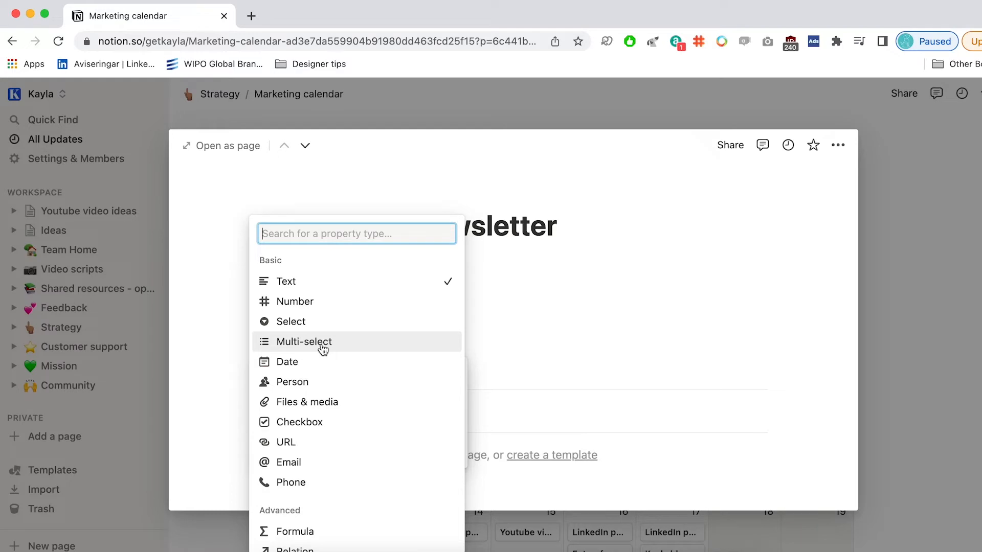
left_click(301, 327)
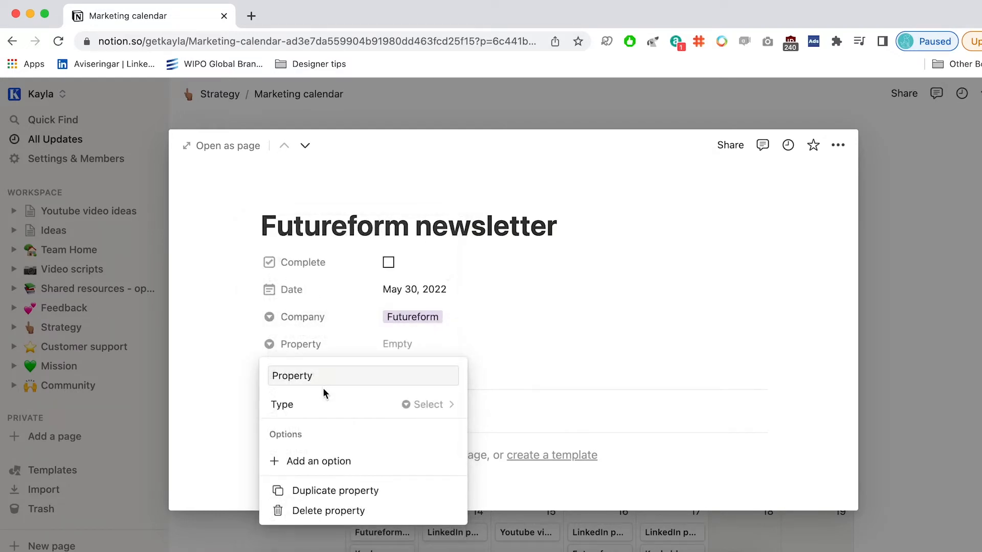
left_click(511, 358)
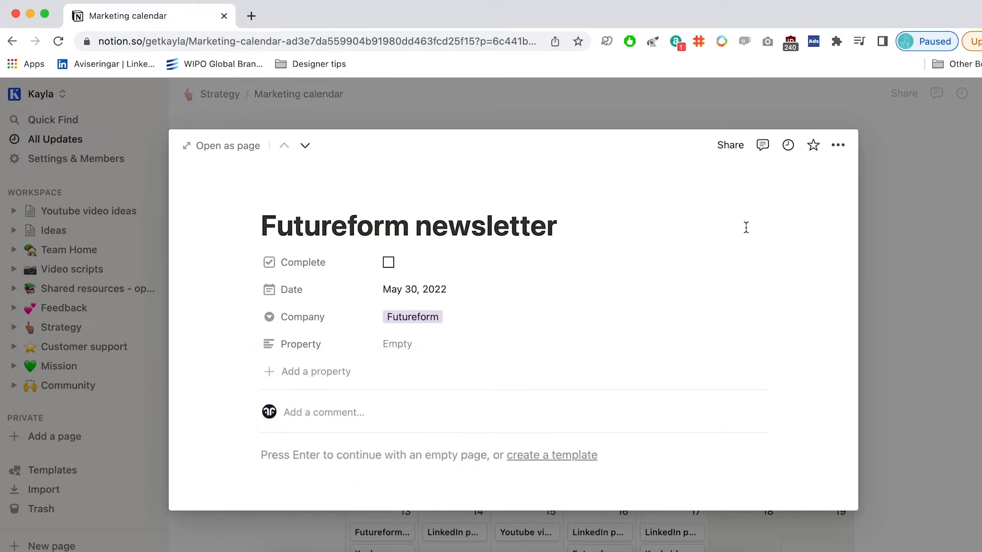
left_click(949, 219)
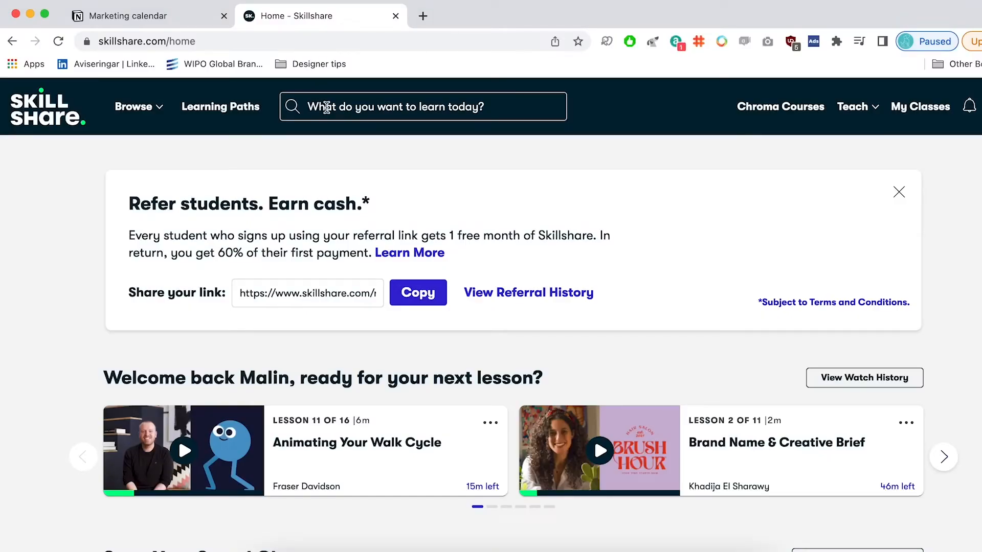
- Search Skillshare for "mood board" classes
left_click(327, 108)
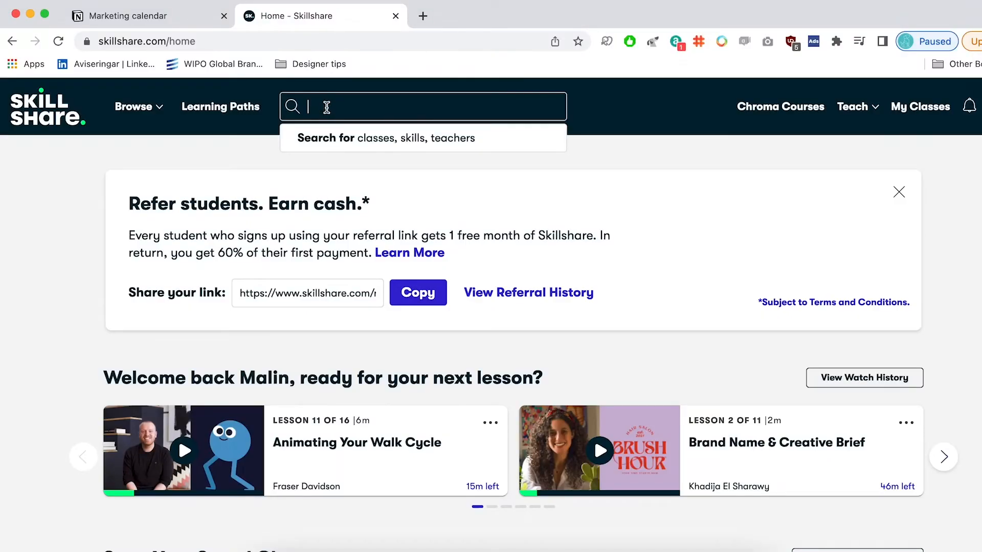
type("mood")
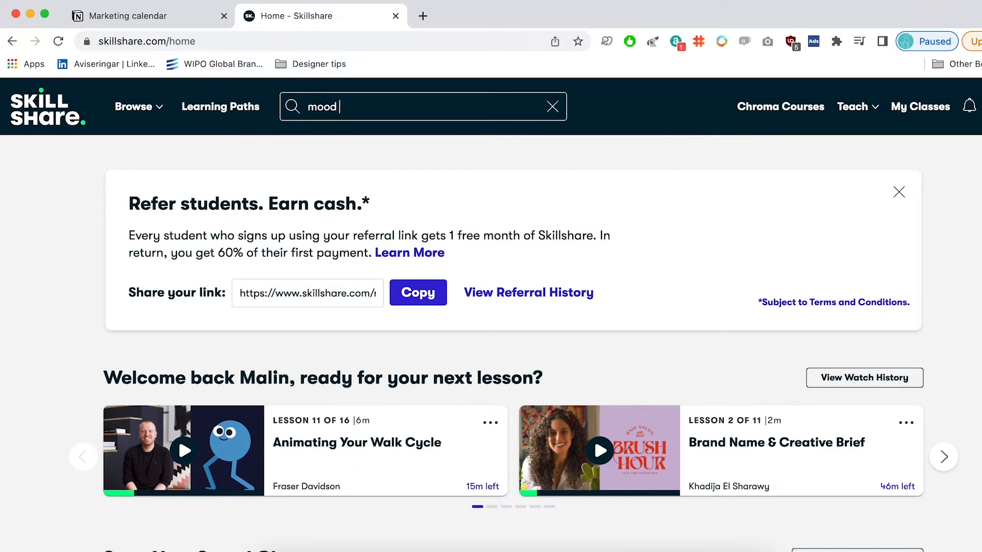
type(" board")
key("Return")
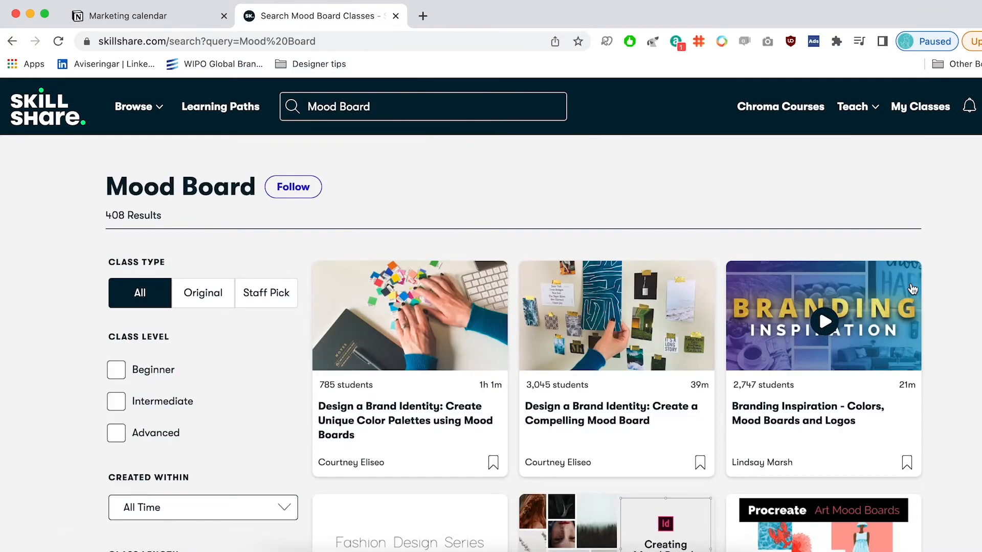
- Examine the mood board class results, comparing their topics, titles and student numbers
scroll(818, 317, "down", 3)
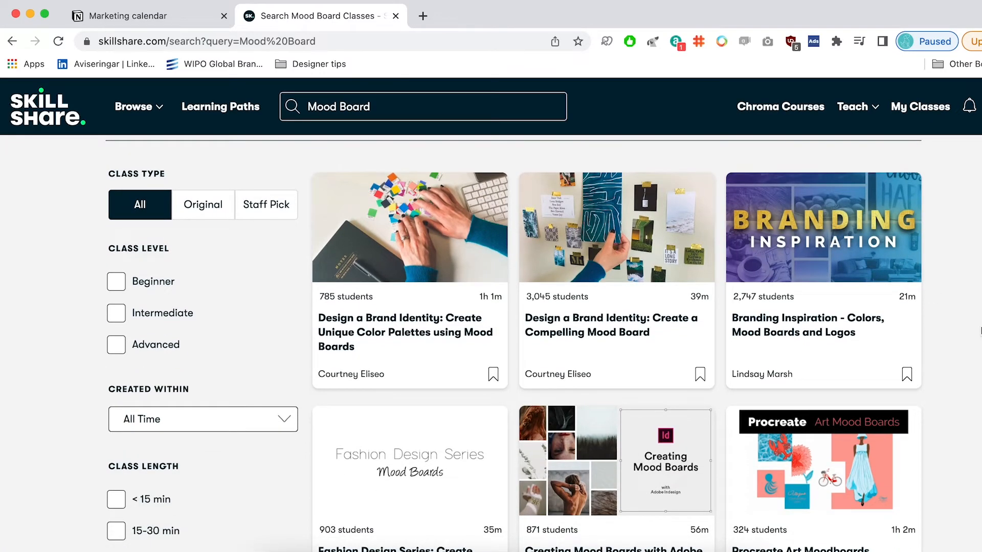
scroll(981, 331, "down", 1)
scroll(981, 331, "up", 1)
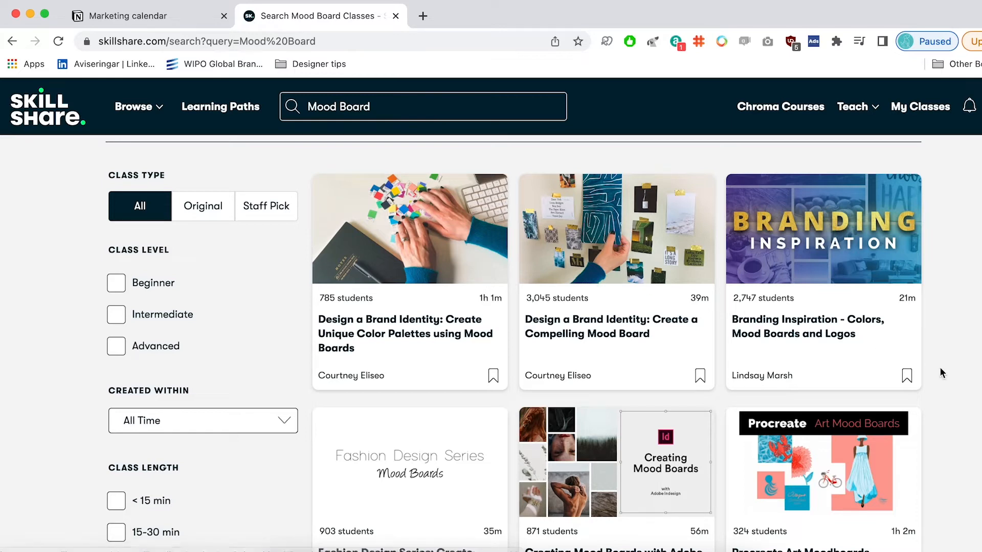
scroll(979, 372, "down", 5)
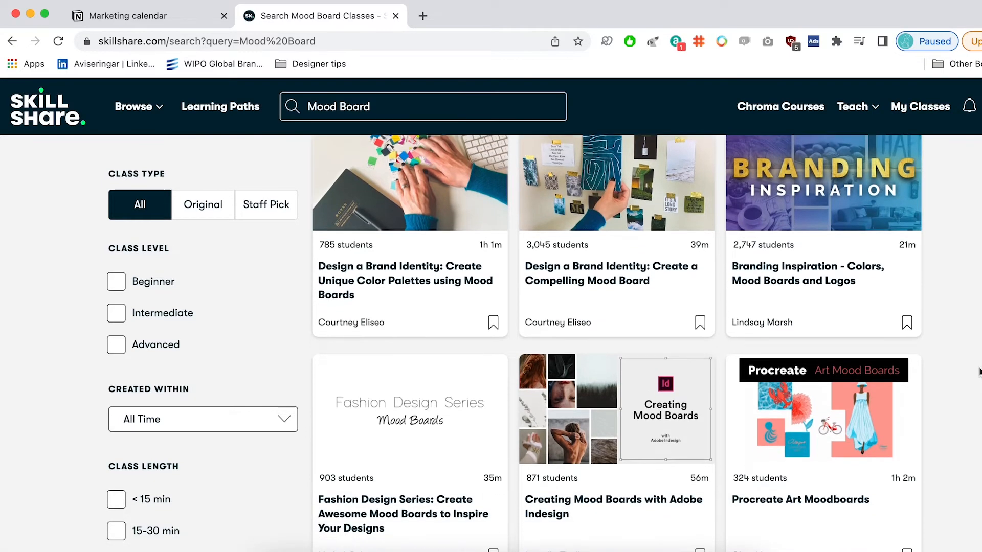
scroll(979, 372, "down", 3)
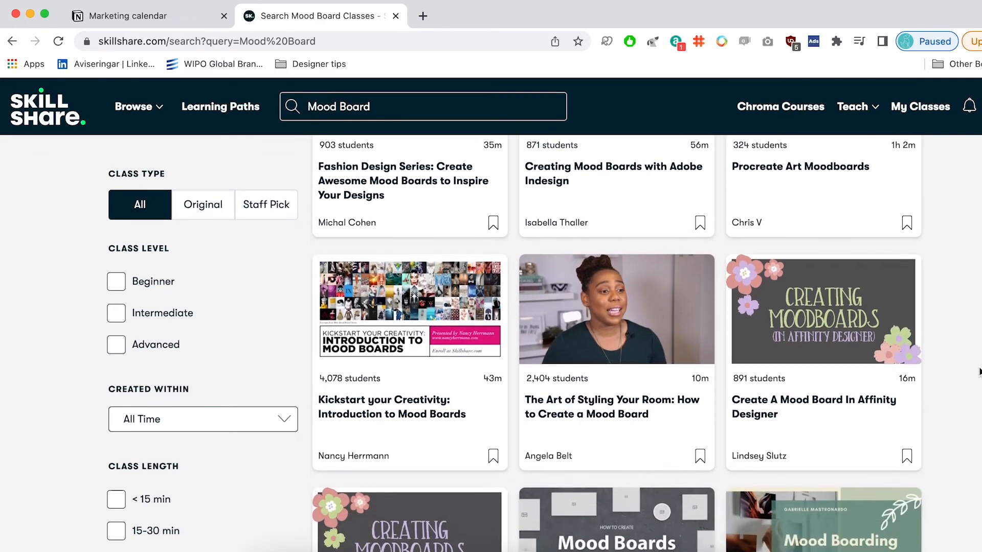
scroll(980, 372, "down", 4)
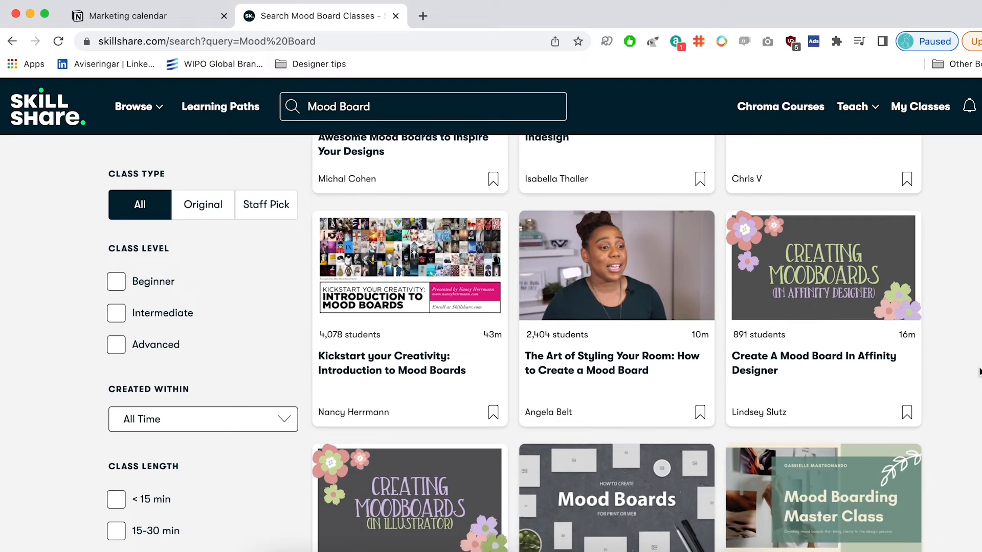
scroll(979, 372, "down", 3)
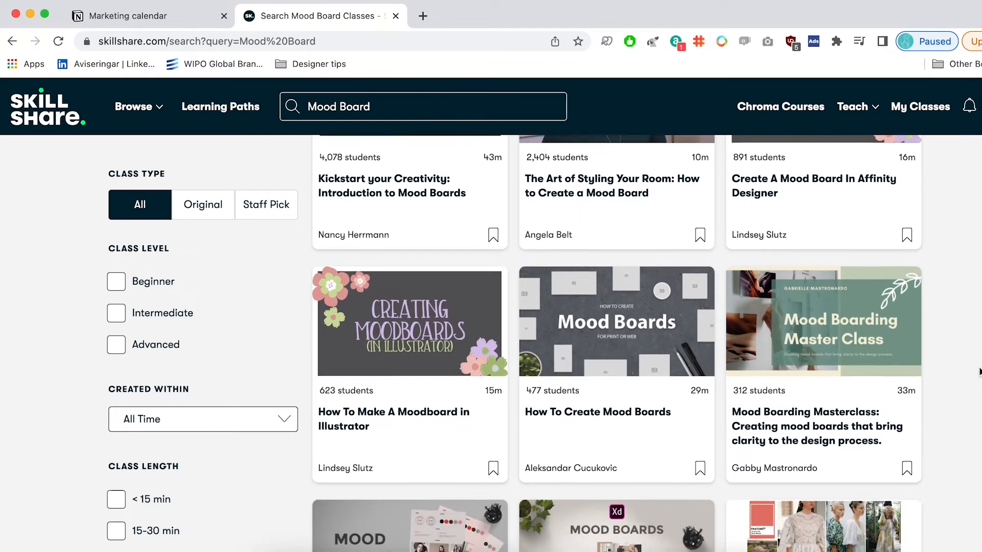
scroll(980, 372, "down", 2)
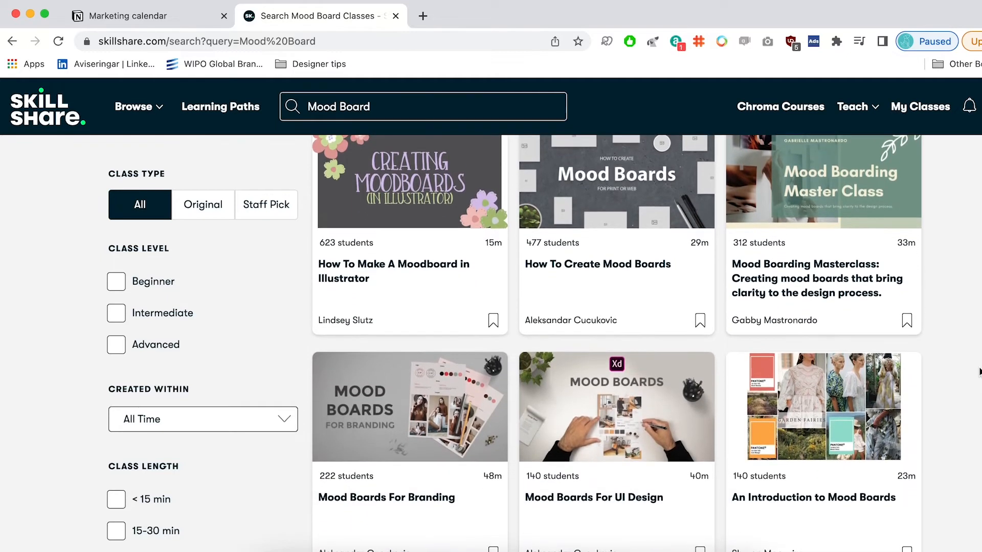
scroll(979, 372, "down", 8)
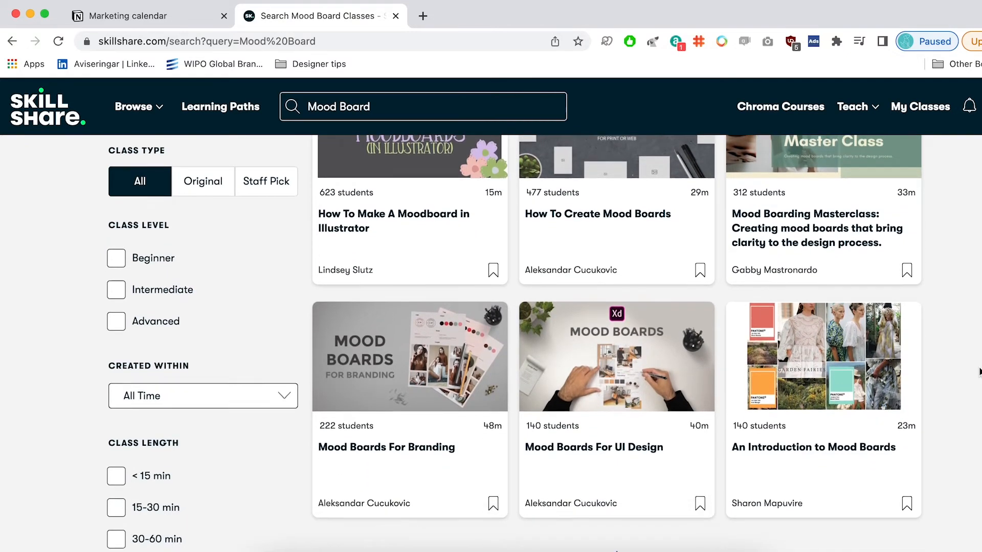
scroll(980, 372, "down", 2)
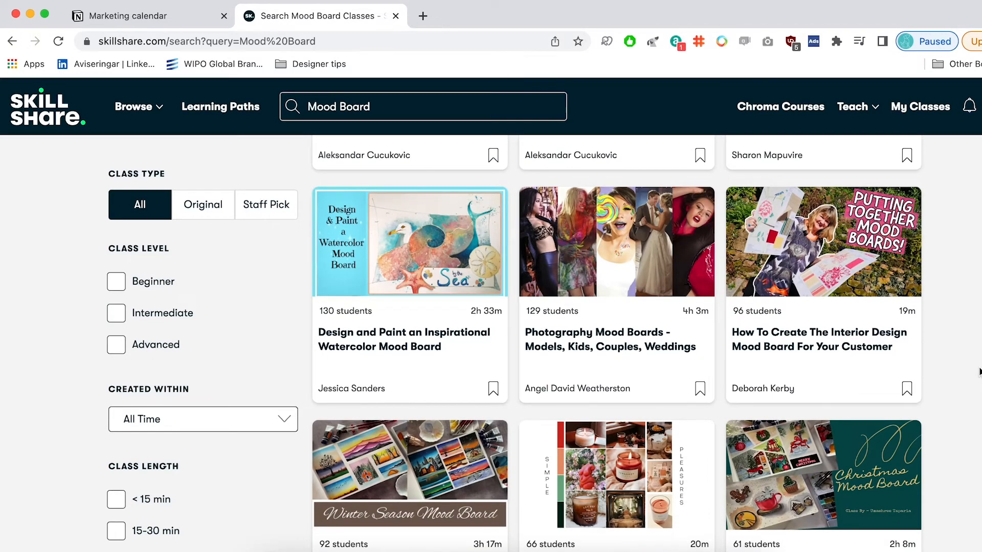
scroll(979, 371, "up", 17)
scroll(979, 372, "up", 14)
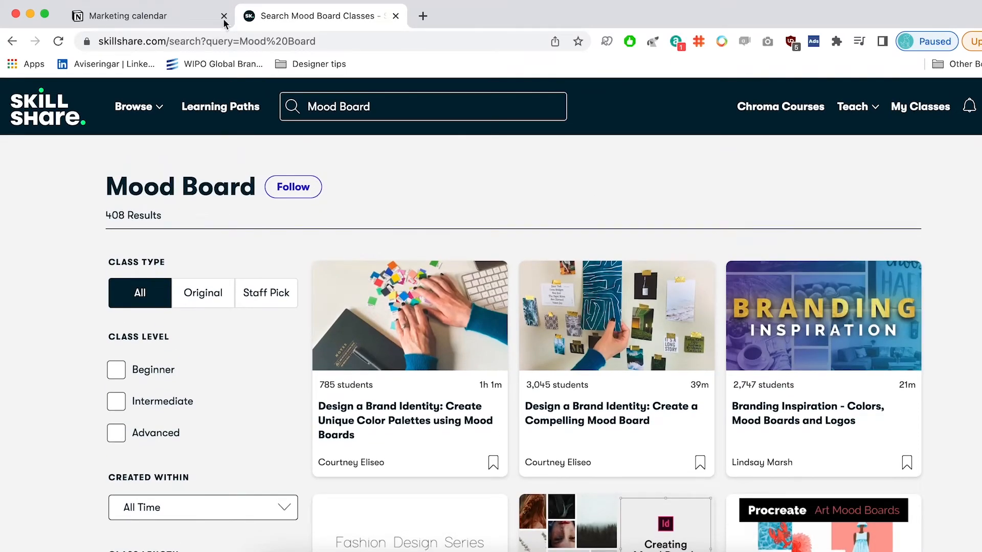
- Return to the Notion marketing calendar and write "Topic: Mood board" in the body of the June 23 Kayla Skillshare entry
left_click(206, 19)
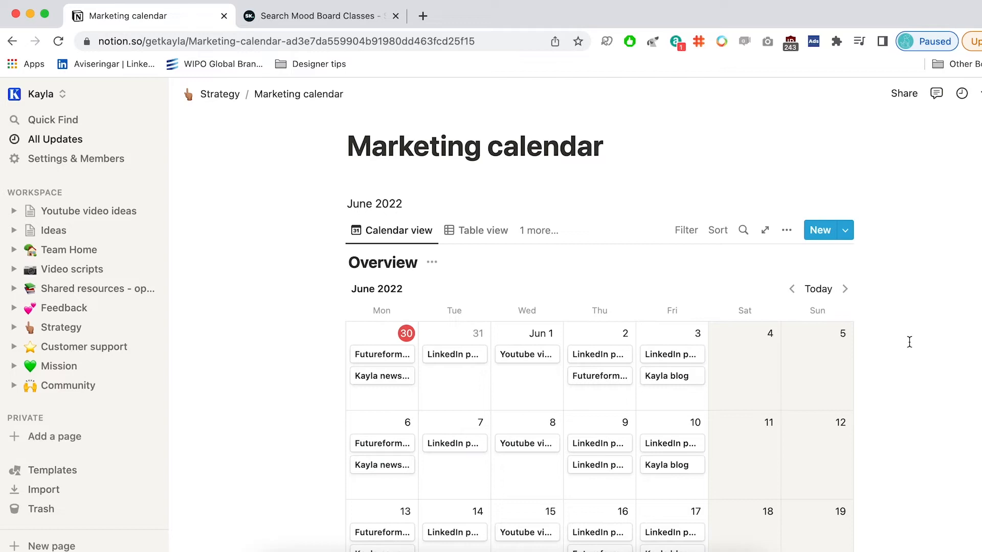
scroll(909, 342, "down", 5)
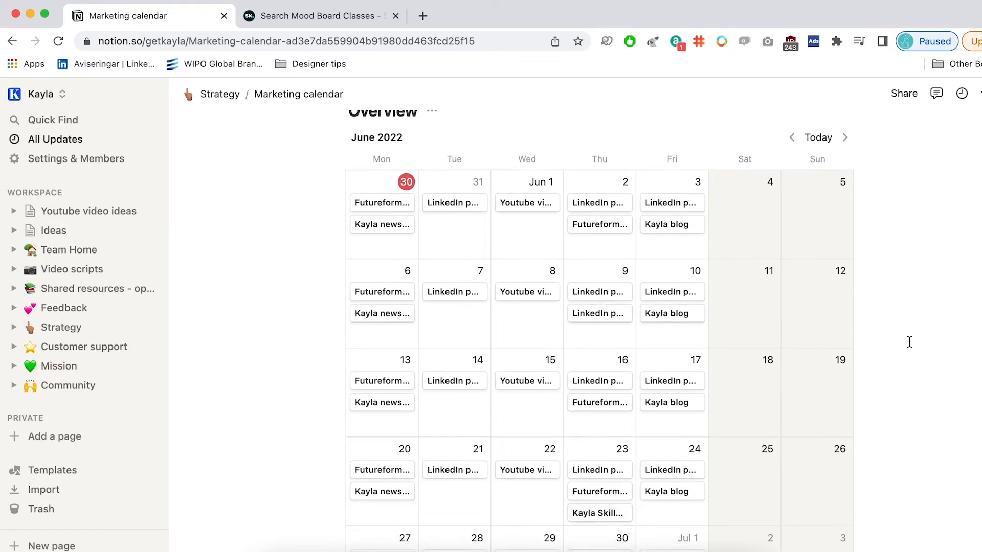
scroll(909, 342, "down", 3)
left_click(585, 426)
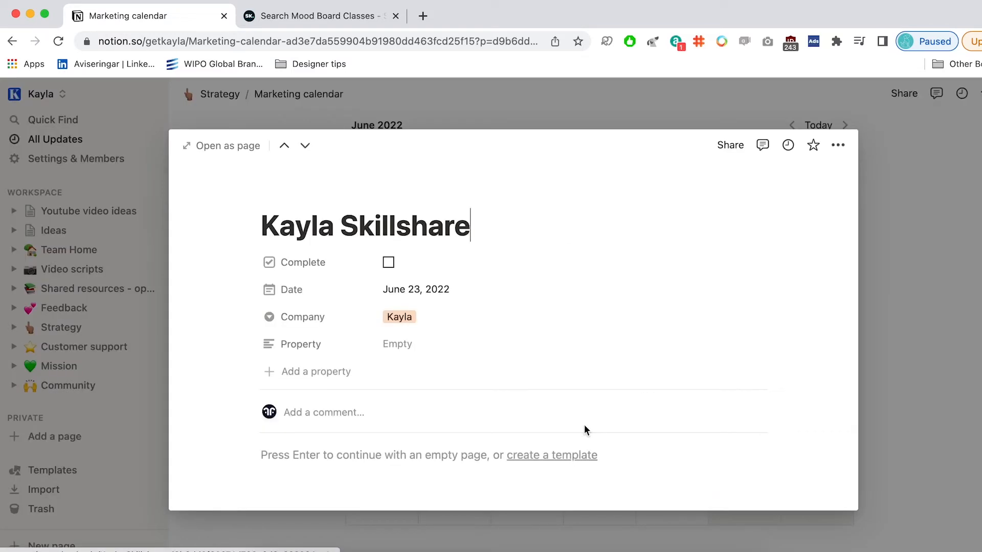
left_click(335, 461)
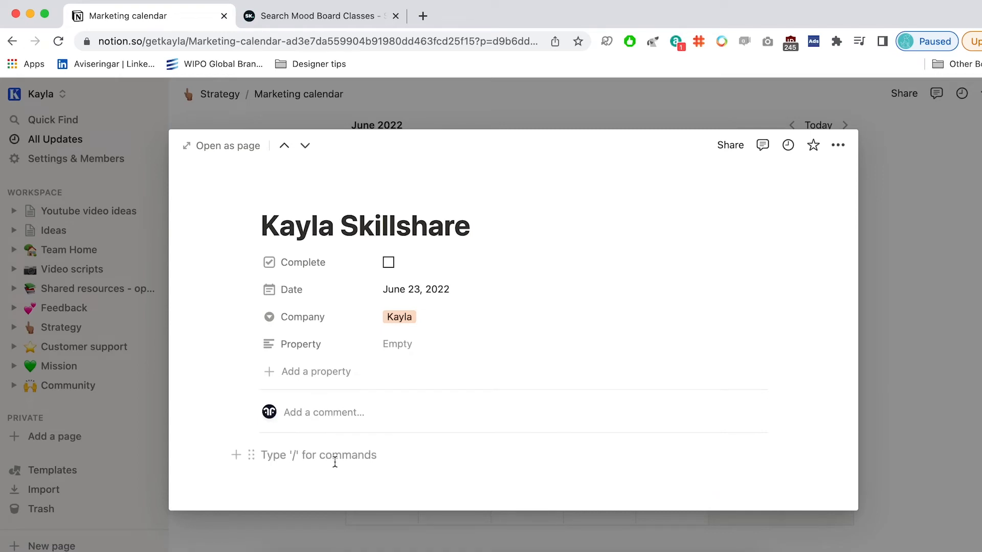
type("Topic: Mood board")
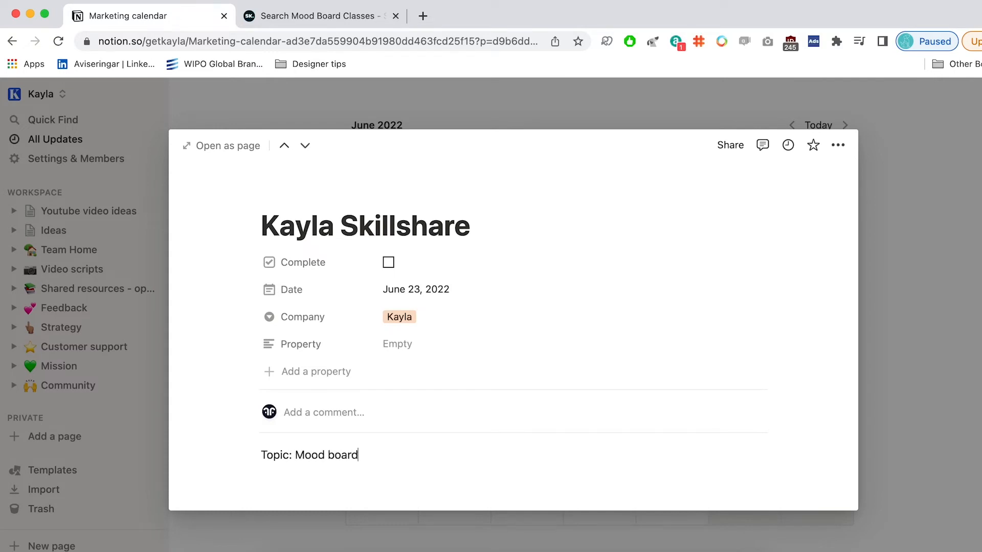
key("Escape")
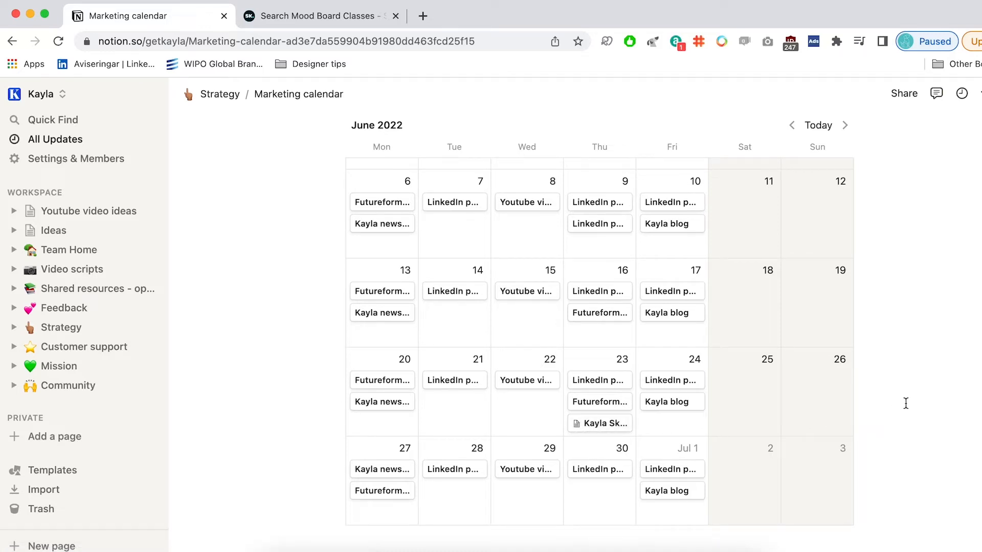
- Go to YouTube in the Skillshare tab and examine the channel's top videos of the last 28 days in the YouTube Studio analytics overview
left_click(352, 17)
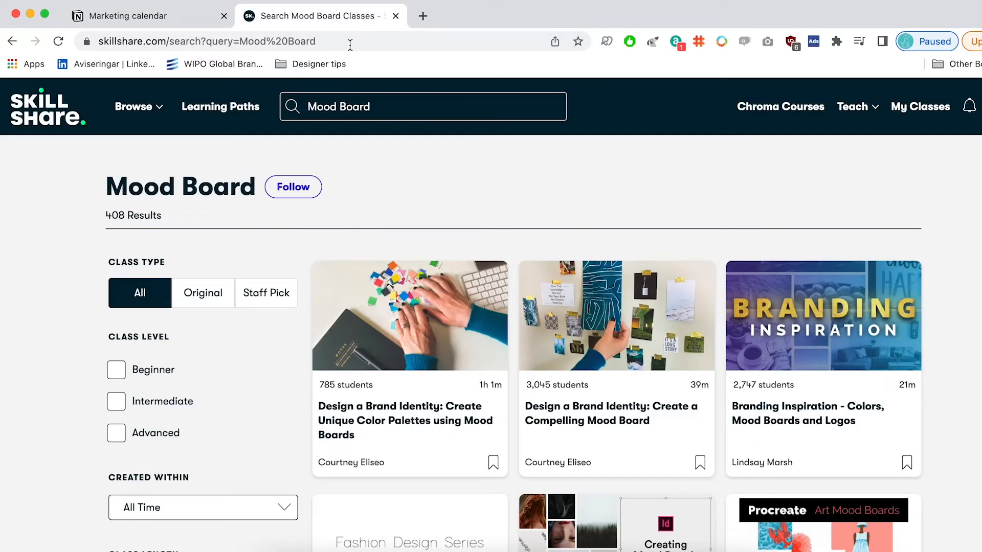
left_click(347, 42)
type("you")
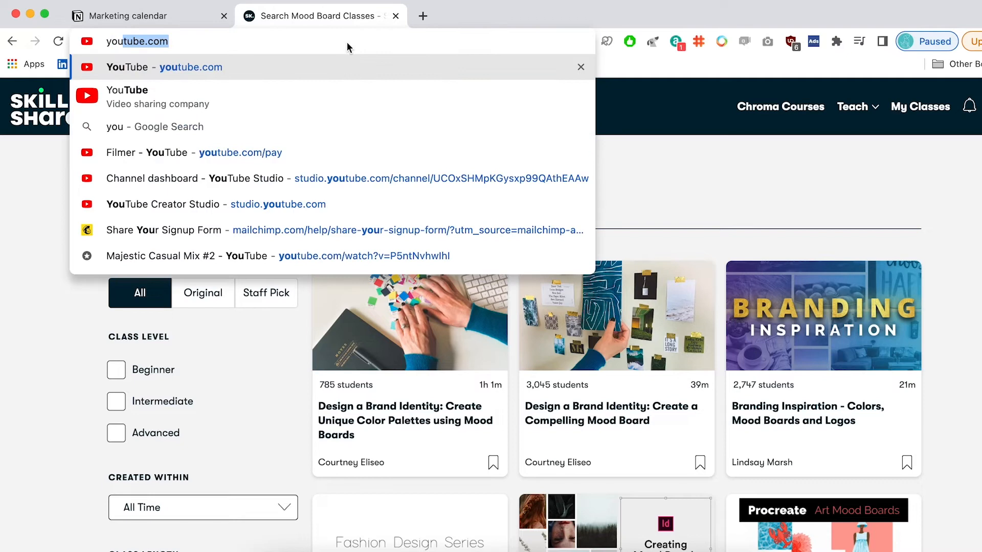
key("Return")
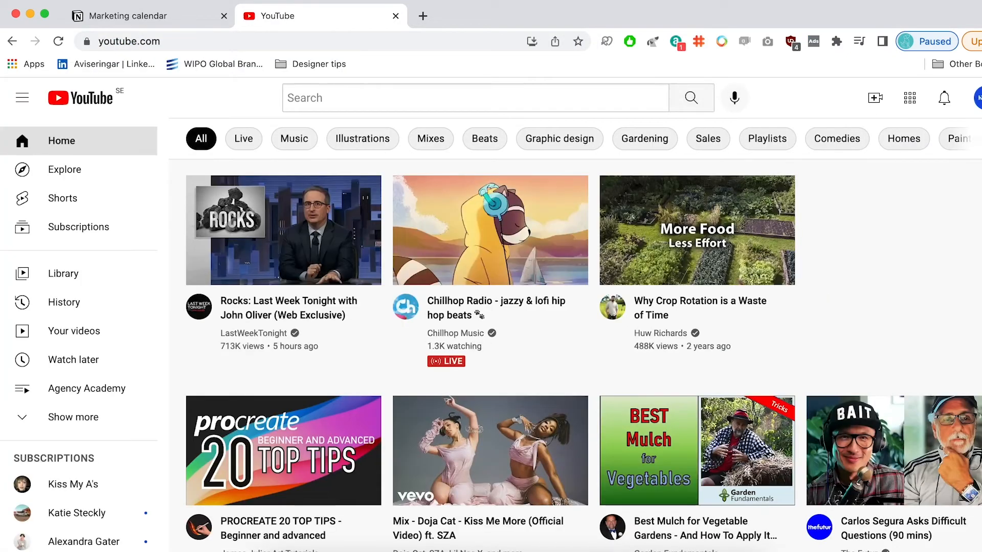
left_click(978, 97)
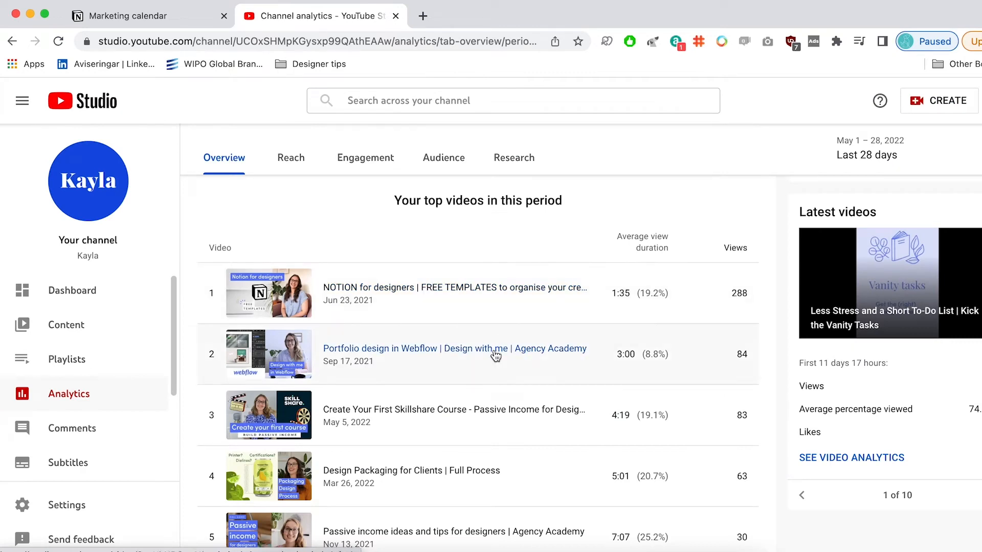
scroll(496, 355, "down", 1)
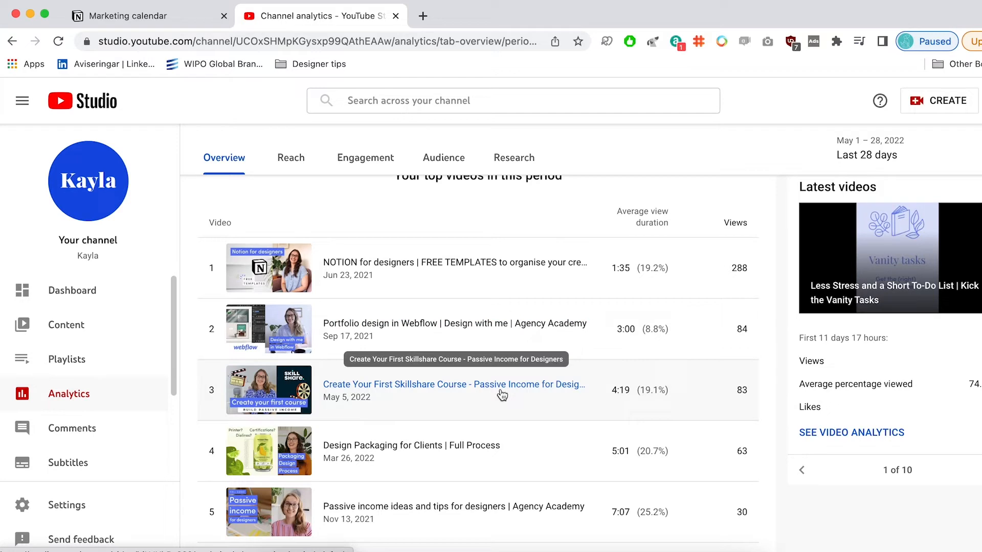
scroll(502, 395, "up", 1)
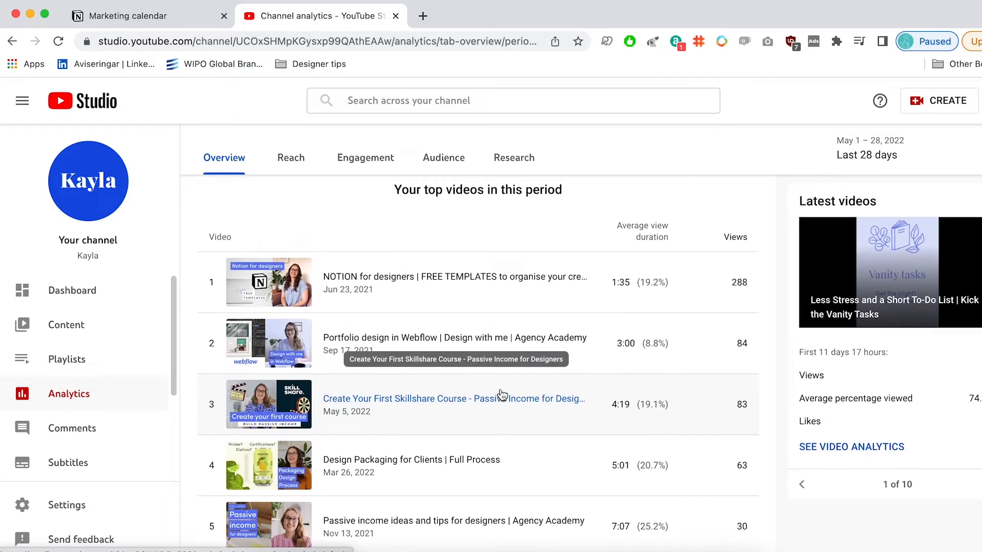